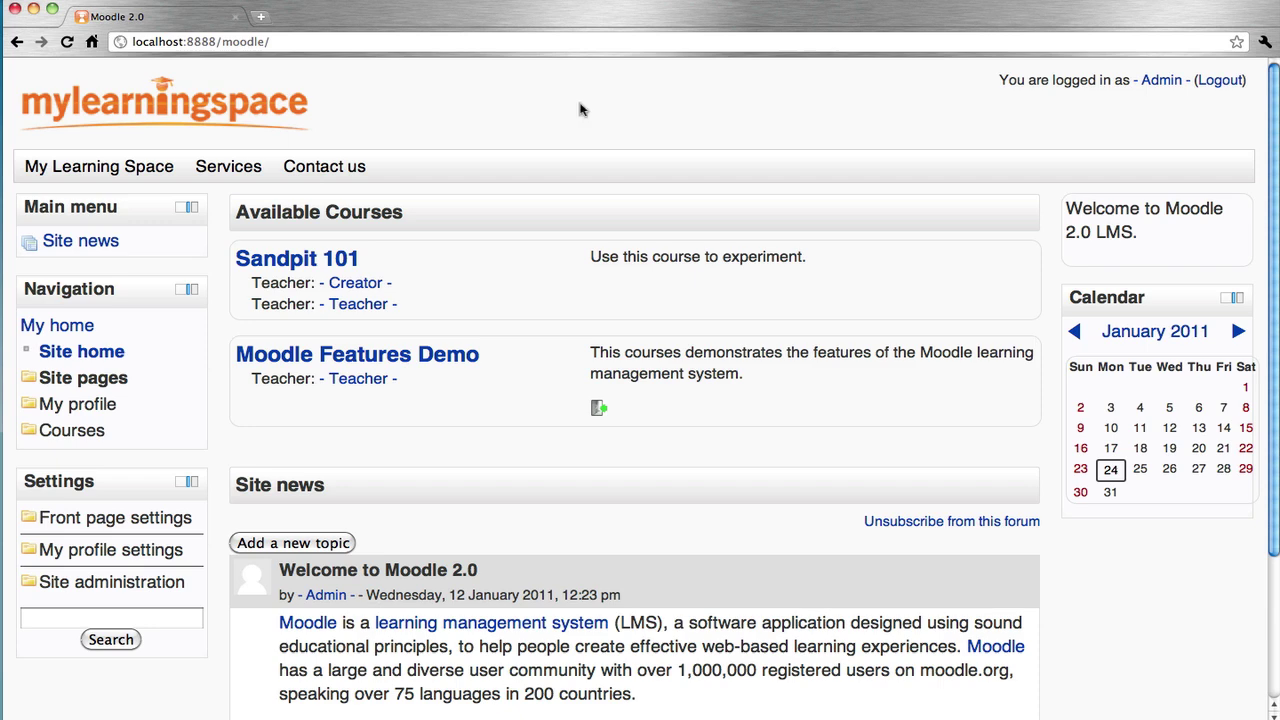
Step: Expand Site administration > Users > Permissions in the Settings block
click(156, 586)
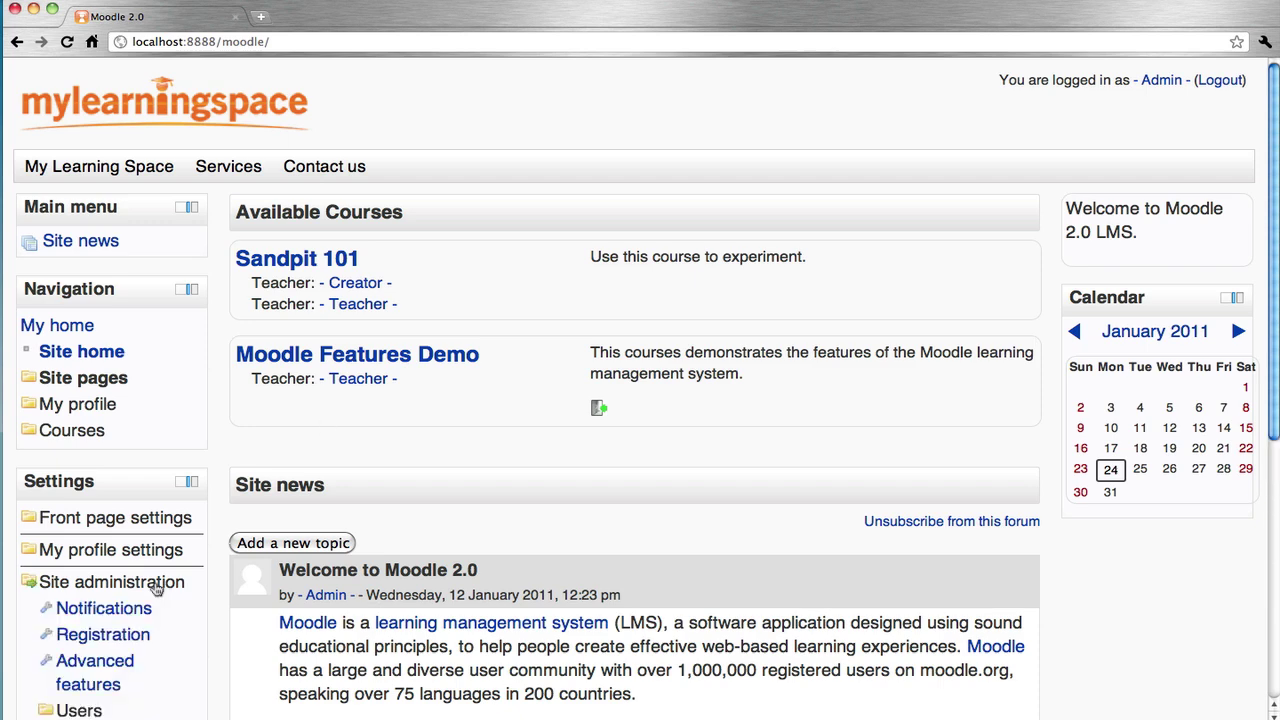
scroll(156, 588, down, 5)
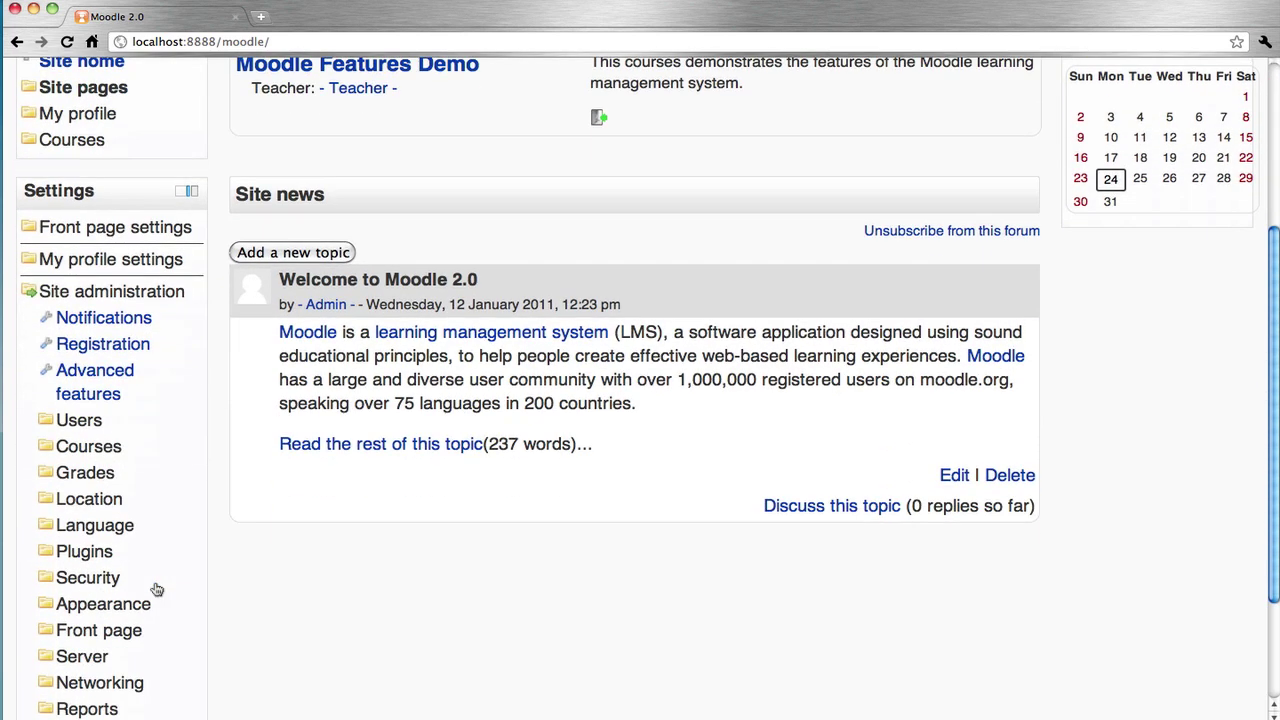
click(94, 421)
click(148, 472)
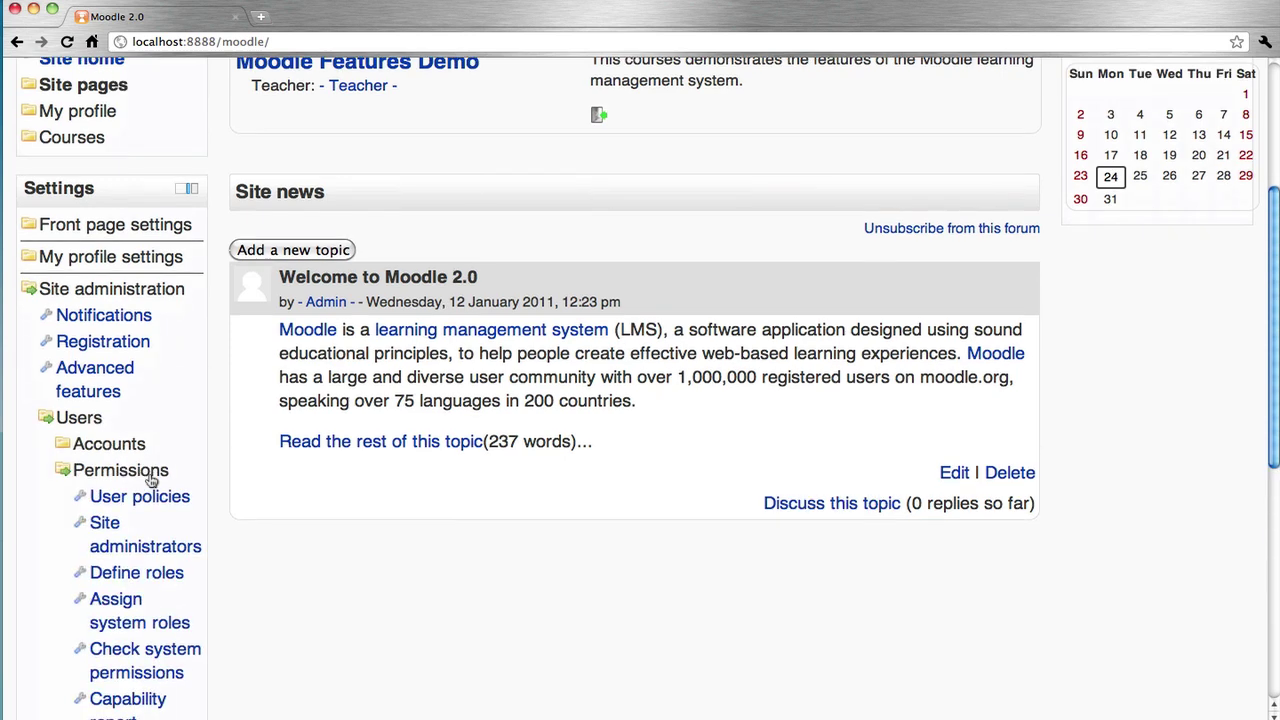
scroll(150, 480, down, 2)
Step: Open Define roles and scroll to the Manager, Course creator, Teacher and Student roles
click(168, 513)
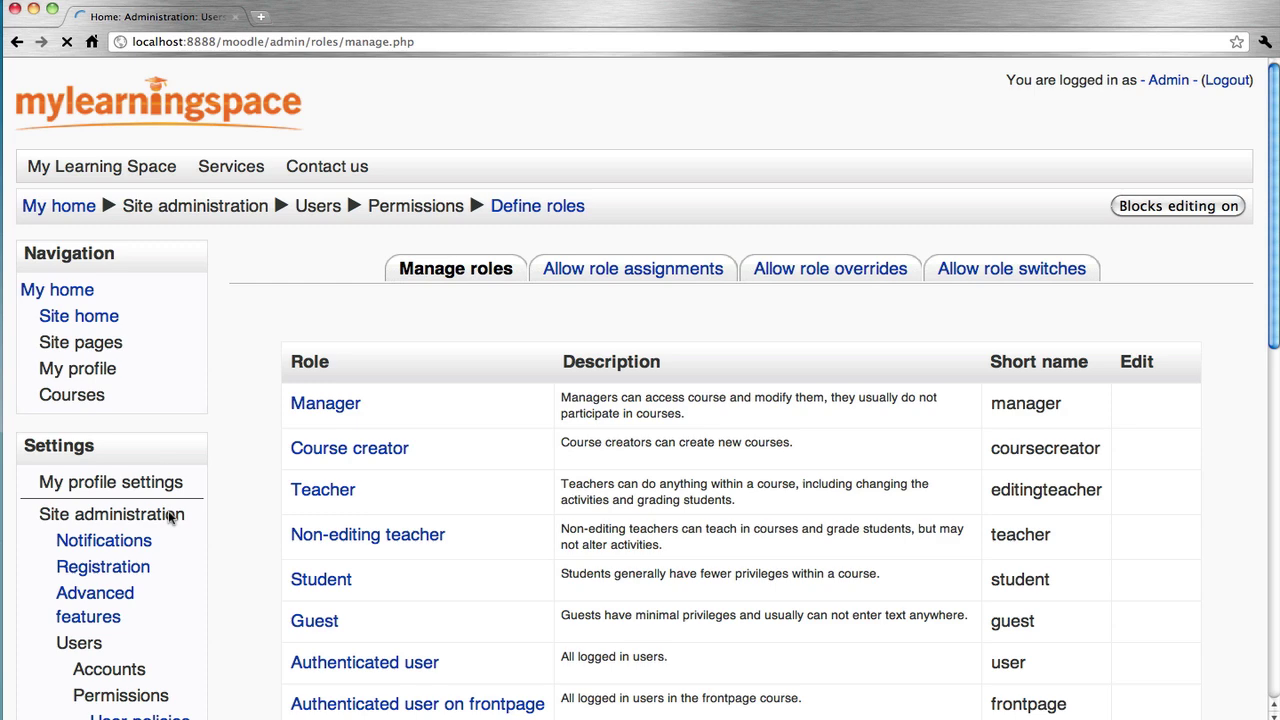
scroll(263, 406, down, 3)
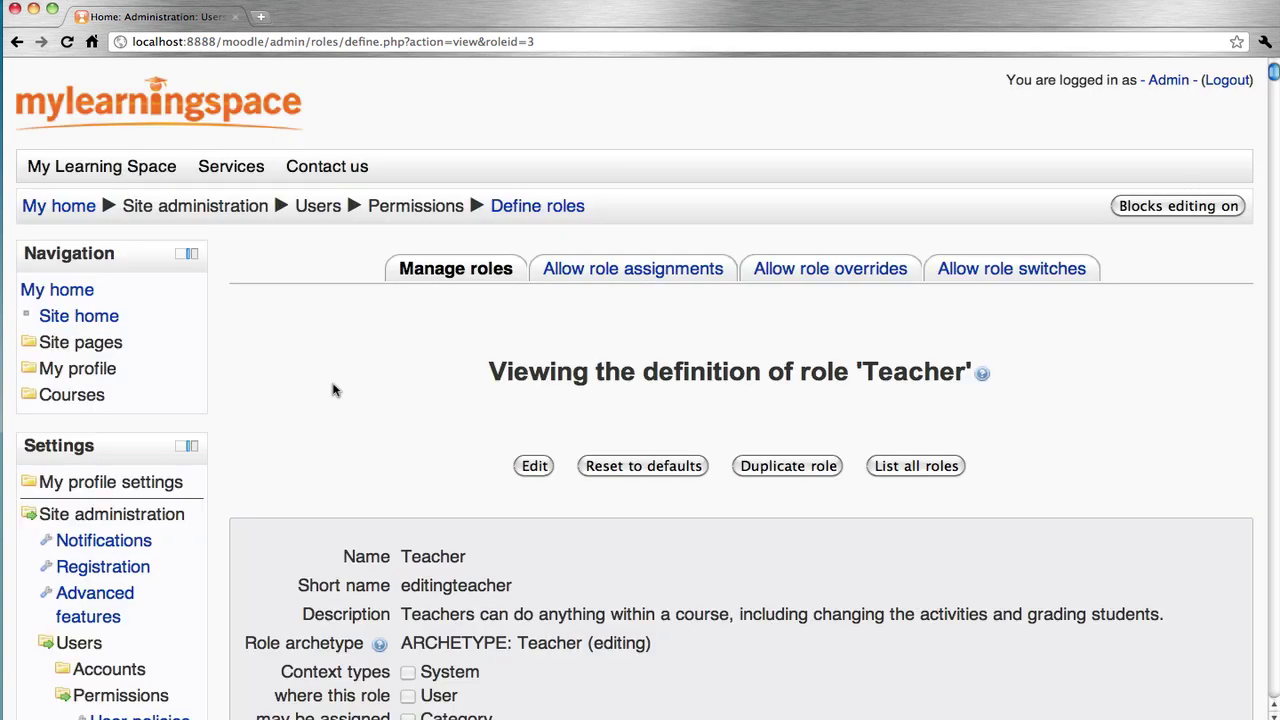
Step: Scroll through the Teacher role's capabilities, permissions and risks, then return to the top
scroll(335, 390, down, 3)
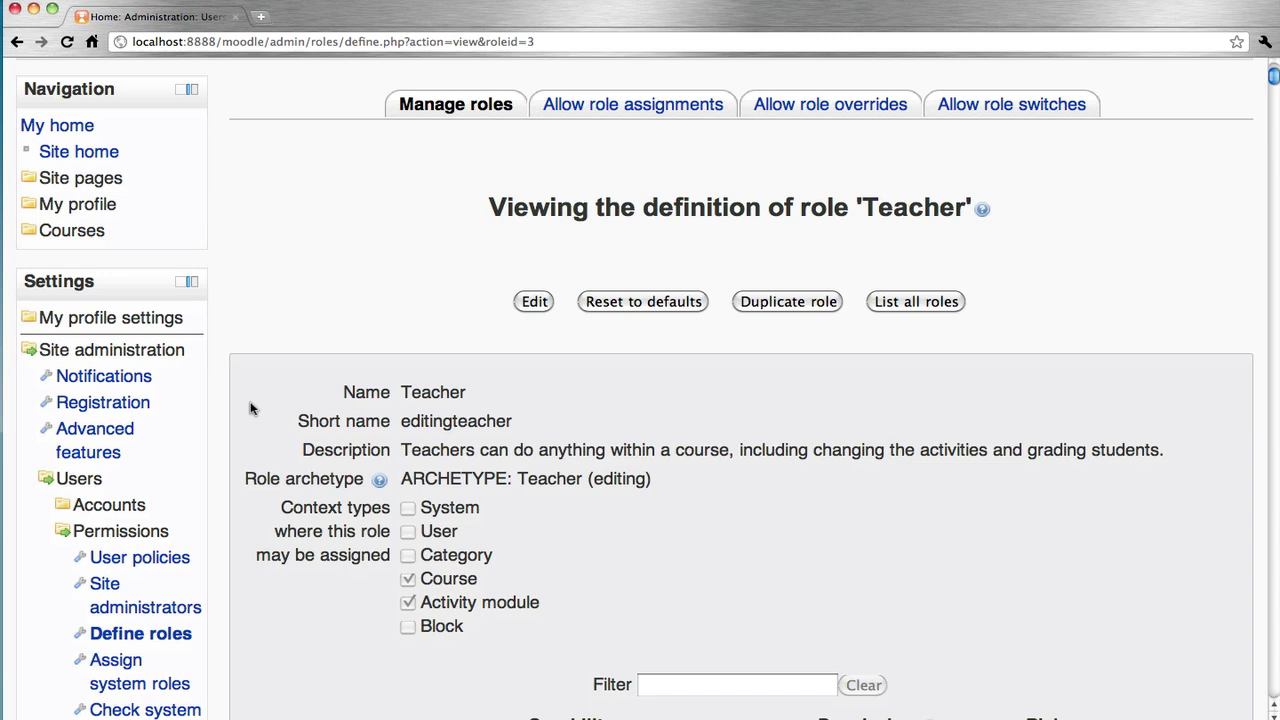
scroll(250, 408, down, 2)
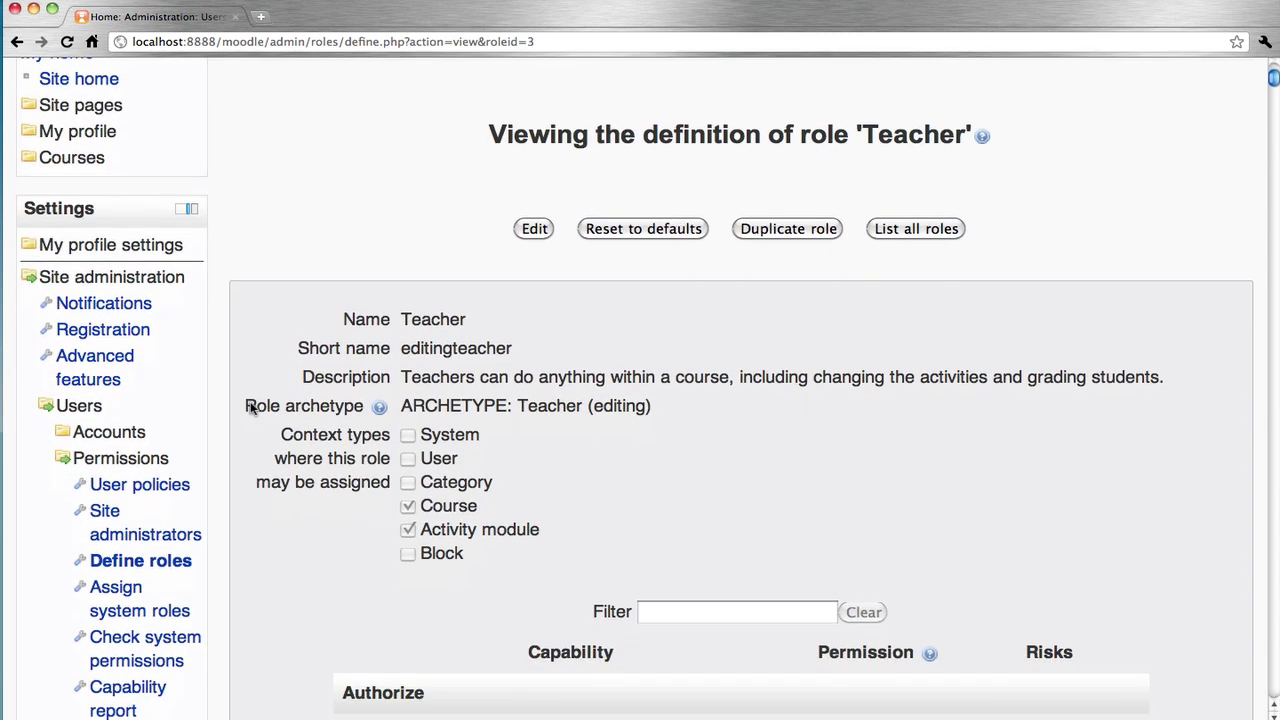
scroll(250, 408, down, 1)
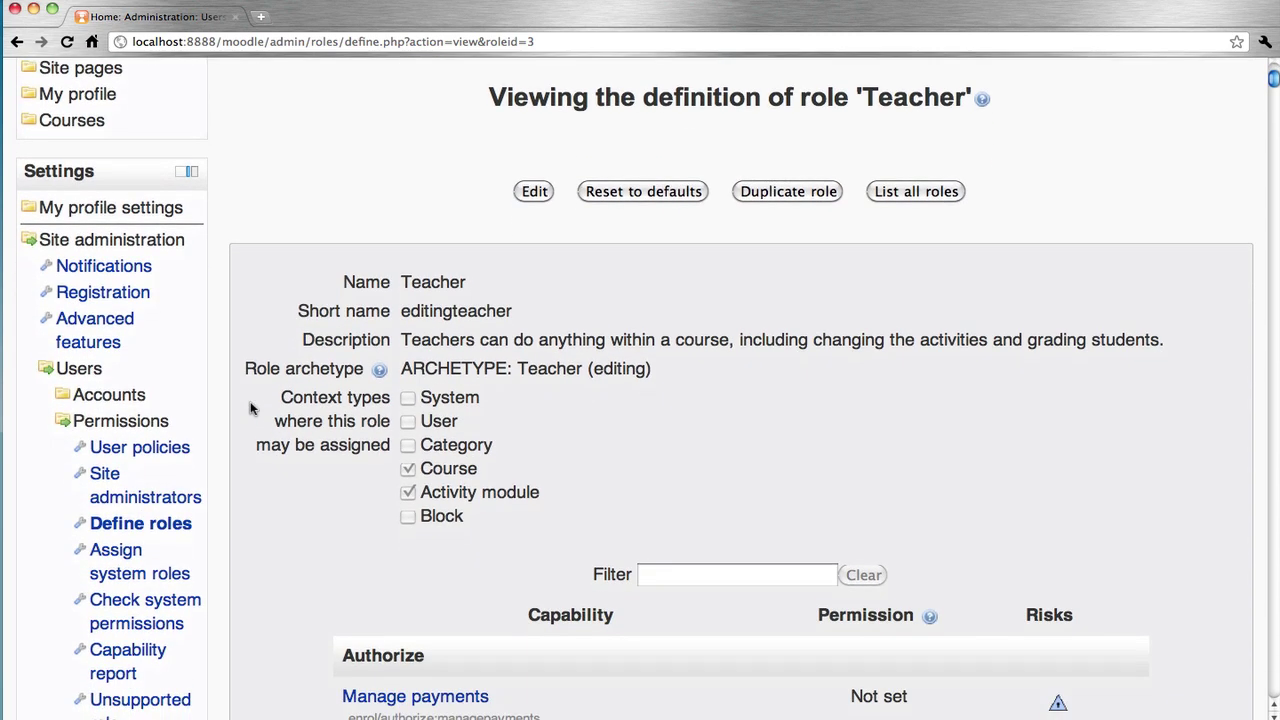
scroll(250, 408, down, 6)
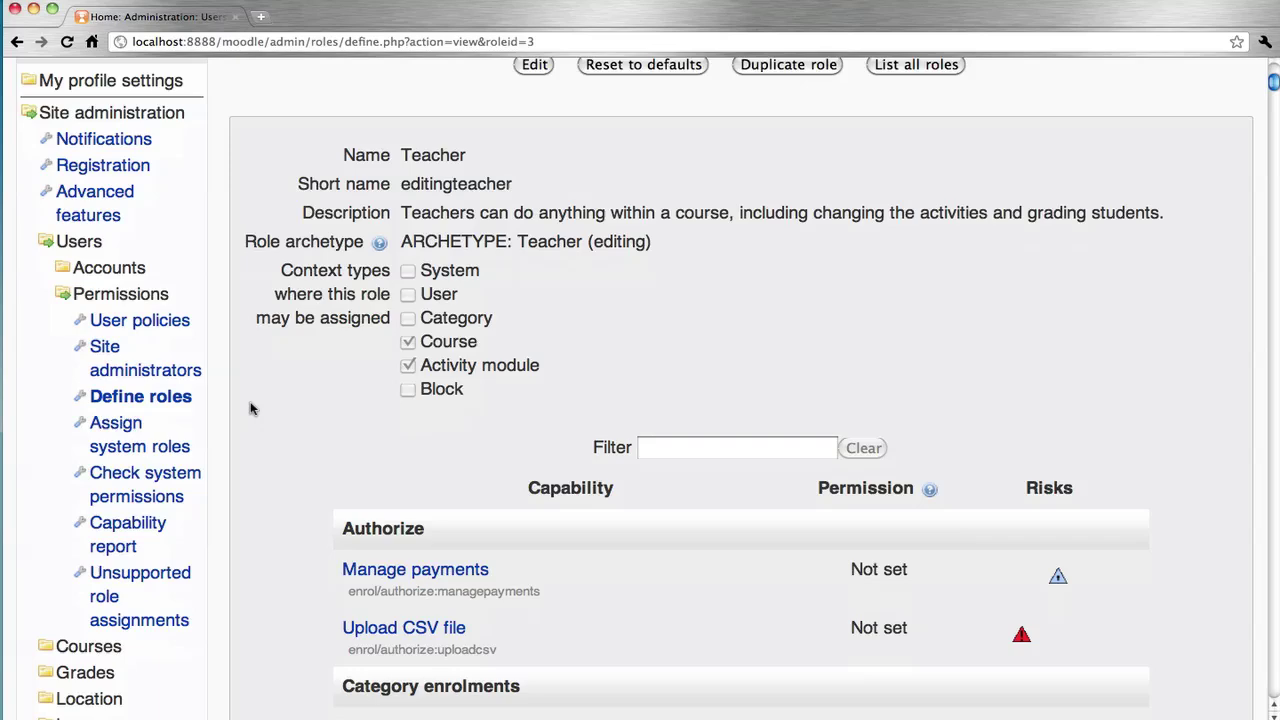
scroll(250, 408, down, 1)
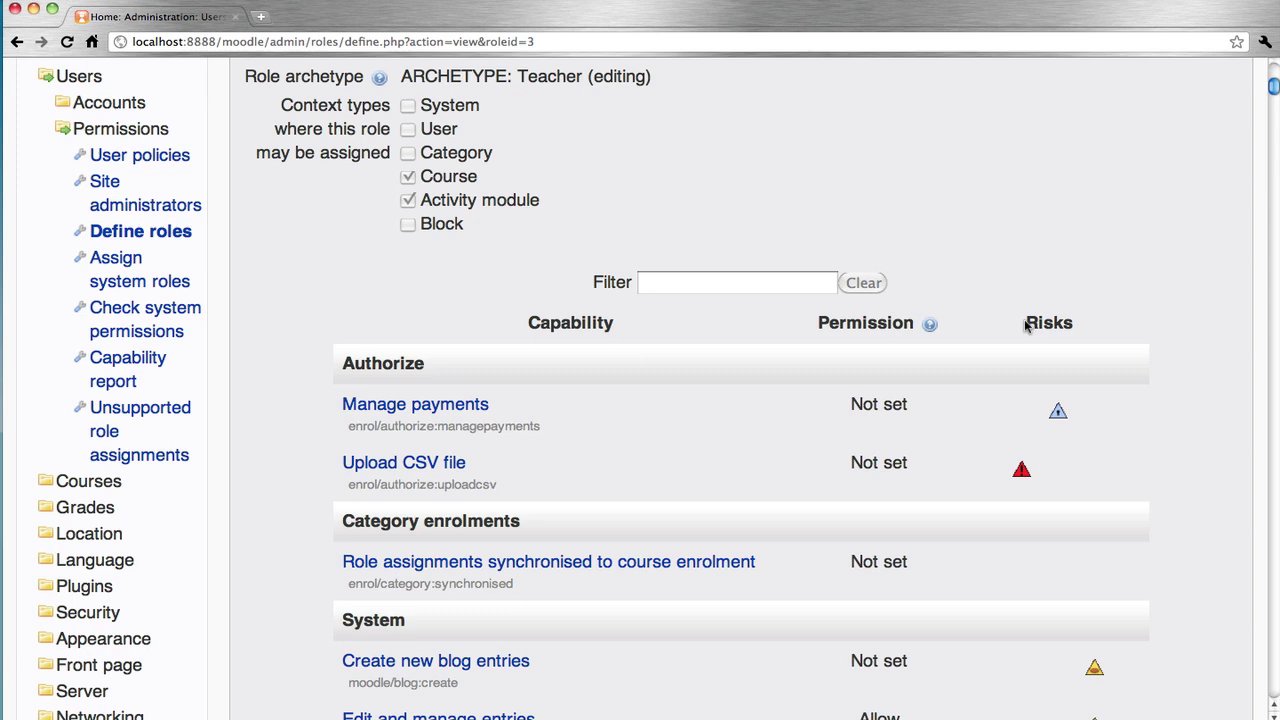
scroll(1025, 323, up, 8)
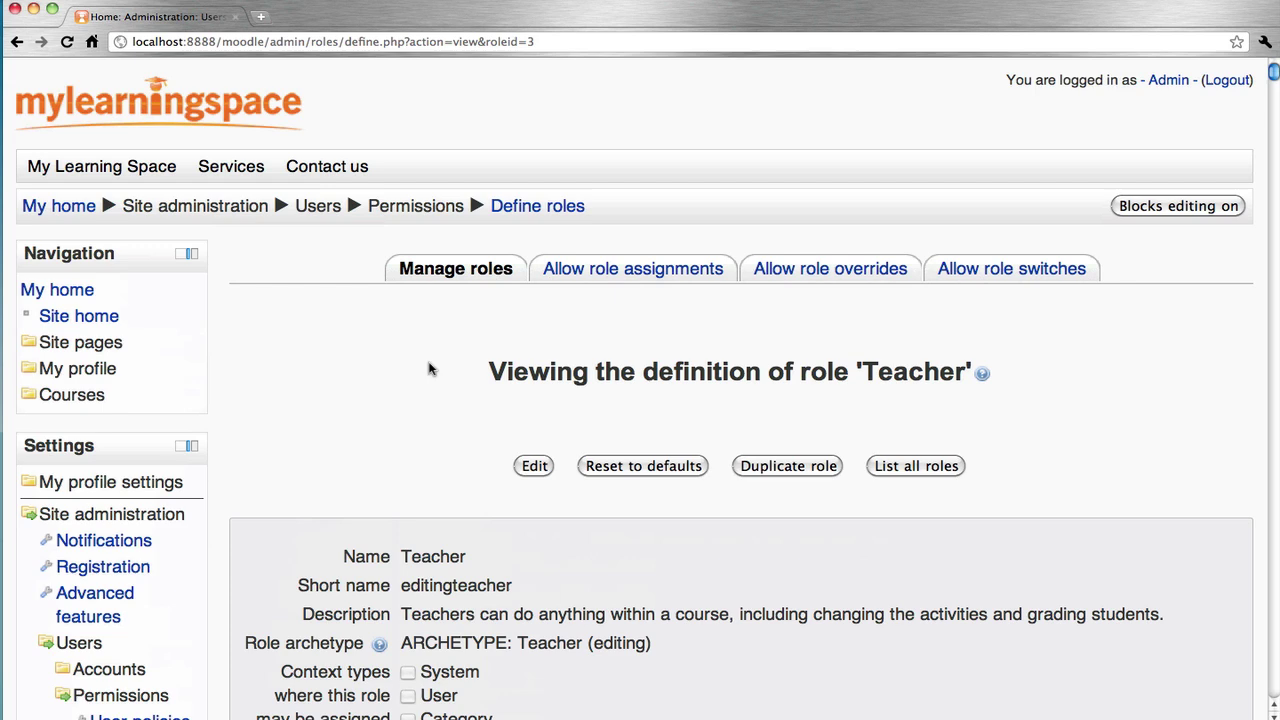
Step: Duplicate Teacher into a new role form named 'Teacher copy' with short name editingteachercopy
click(551, 208)
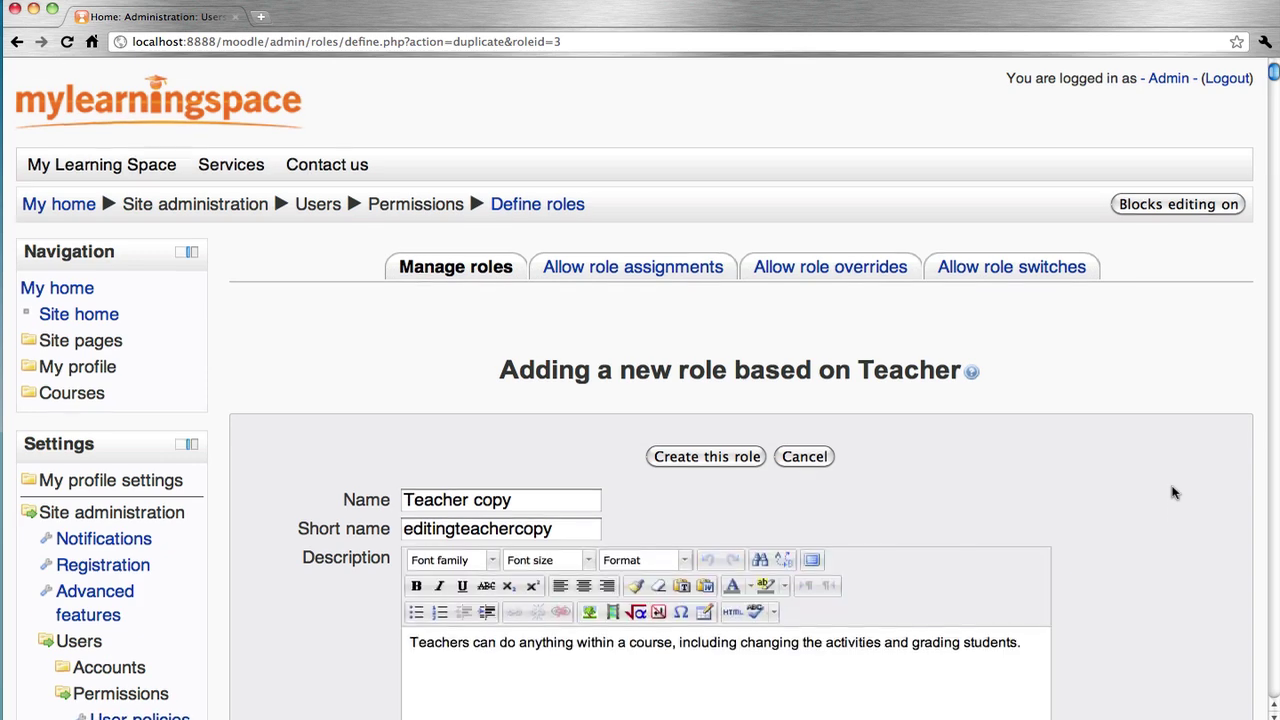
scroll(1174, 492, down, 2)
scroll(1174, 492, up, 2)
scroll(1174, 492, down, 5)
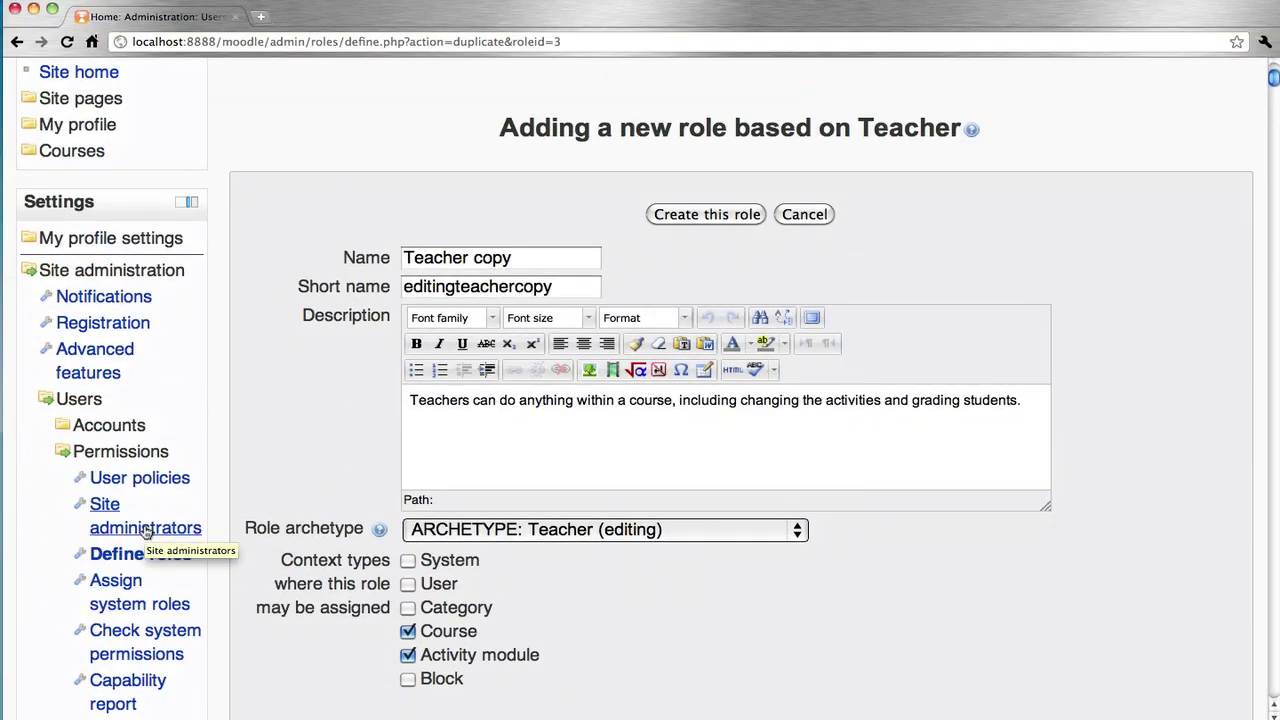
Step: Abandon the new role and view Site administrators: one current, seven potential users
click(145, 532)
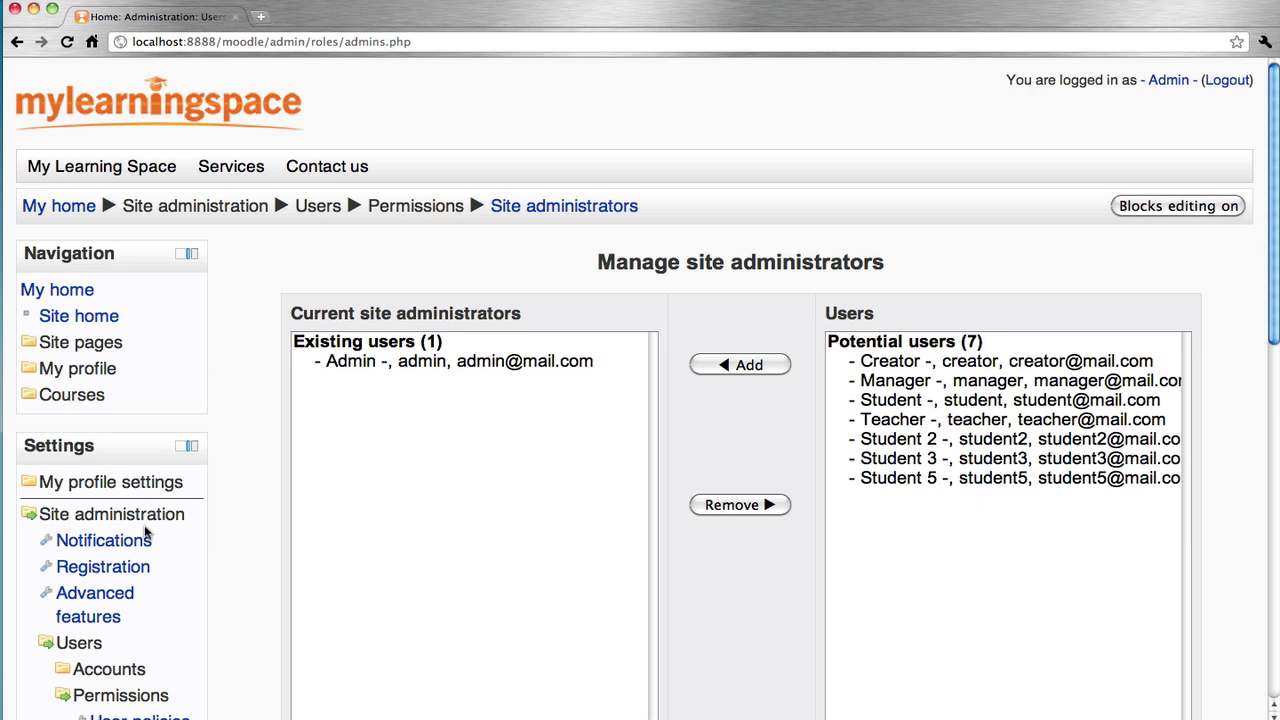
scroll(186, 632, down, 3)
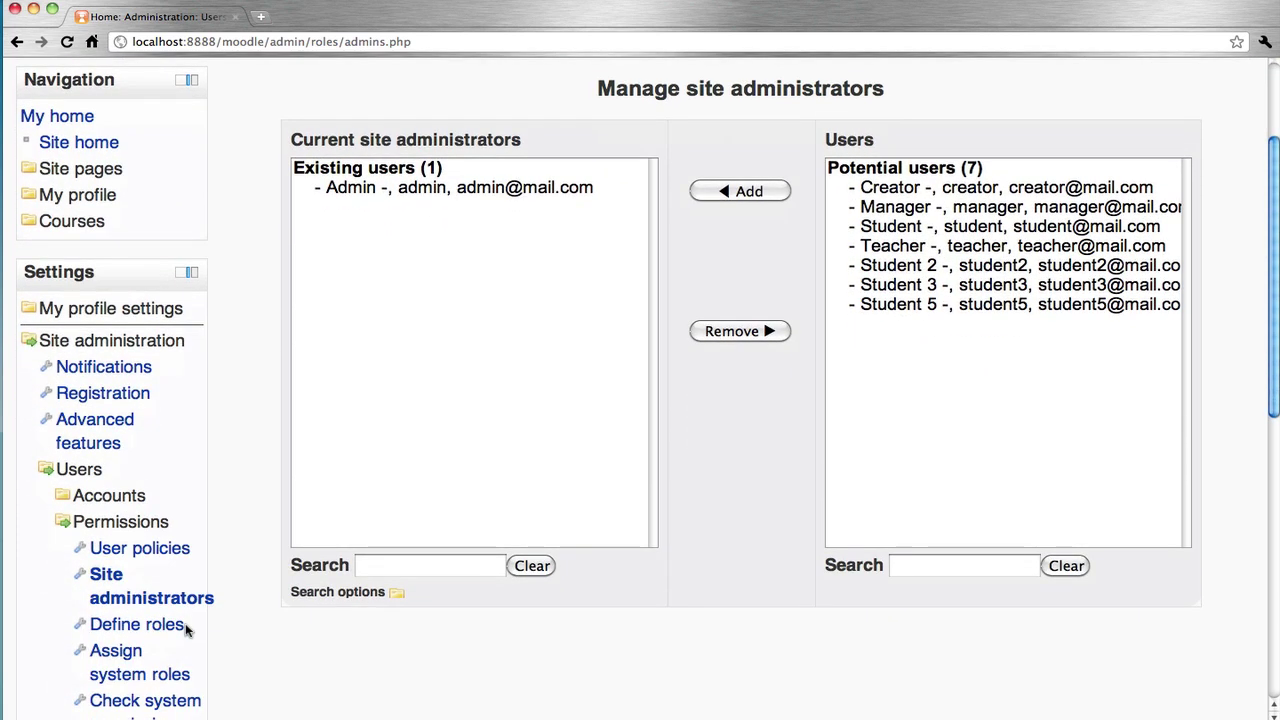
scroll(186, 632, down, 2)
scroll(186, 632, down, 1)
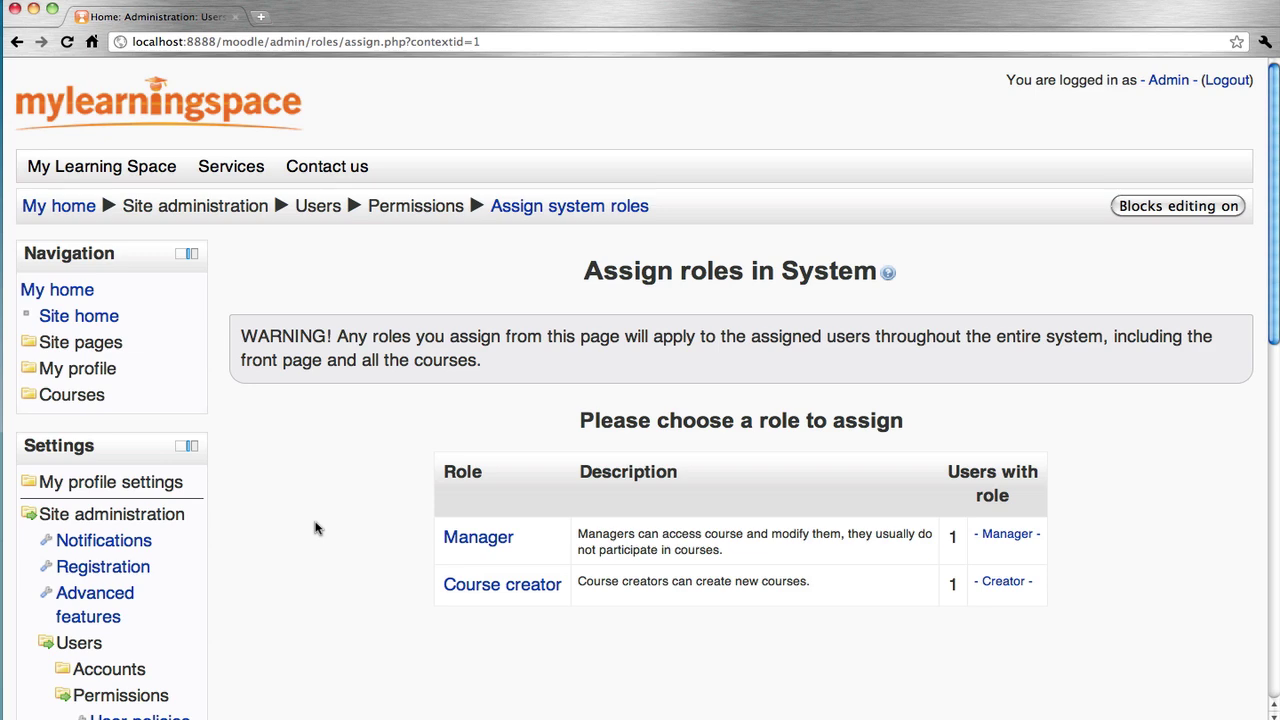
Step: Review Assign roles in System, then list the Sandpit and Demo courses in Navigation
scroll(315, 528, down, 3)
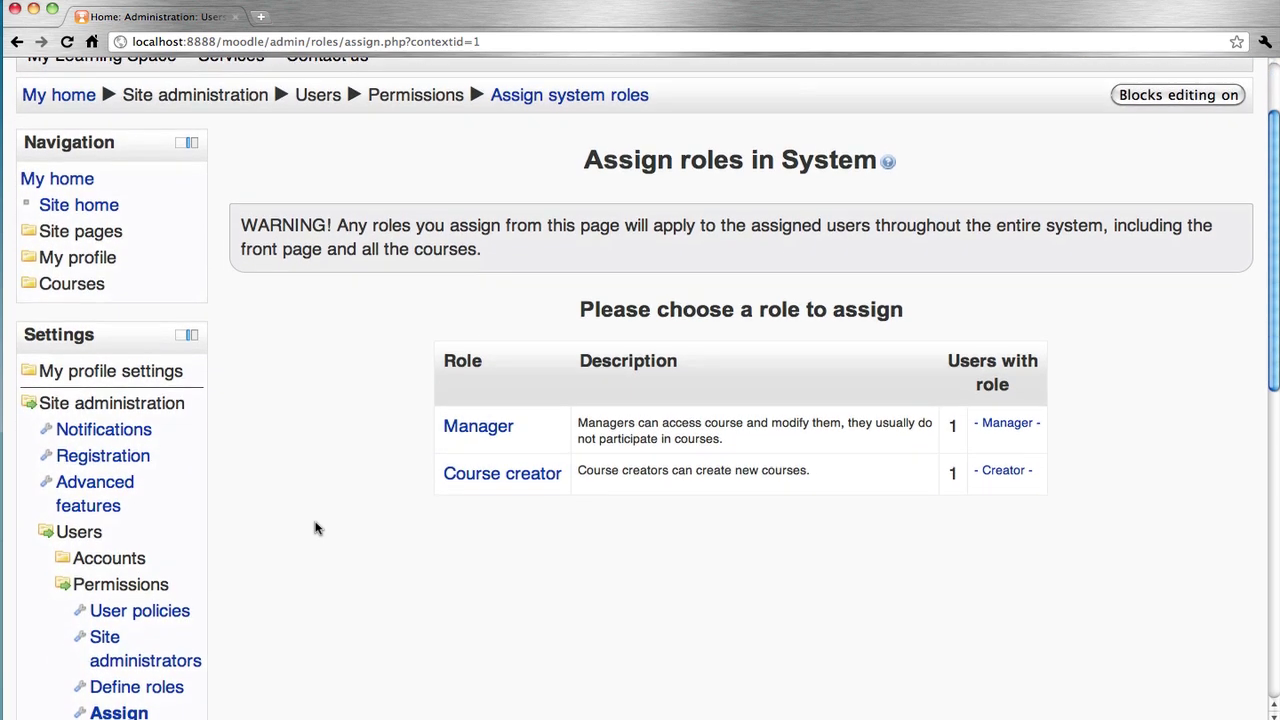
scroll(315, 528, up, 1)
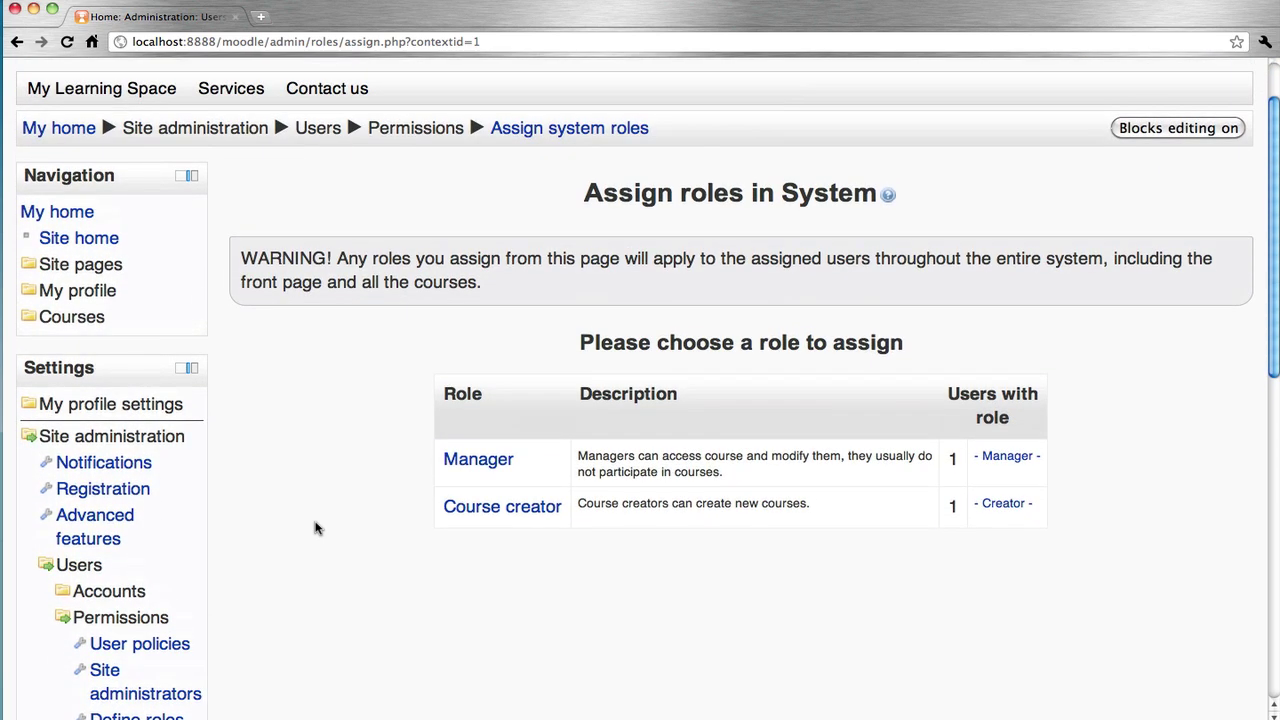
click(72, 317)
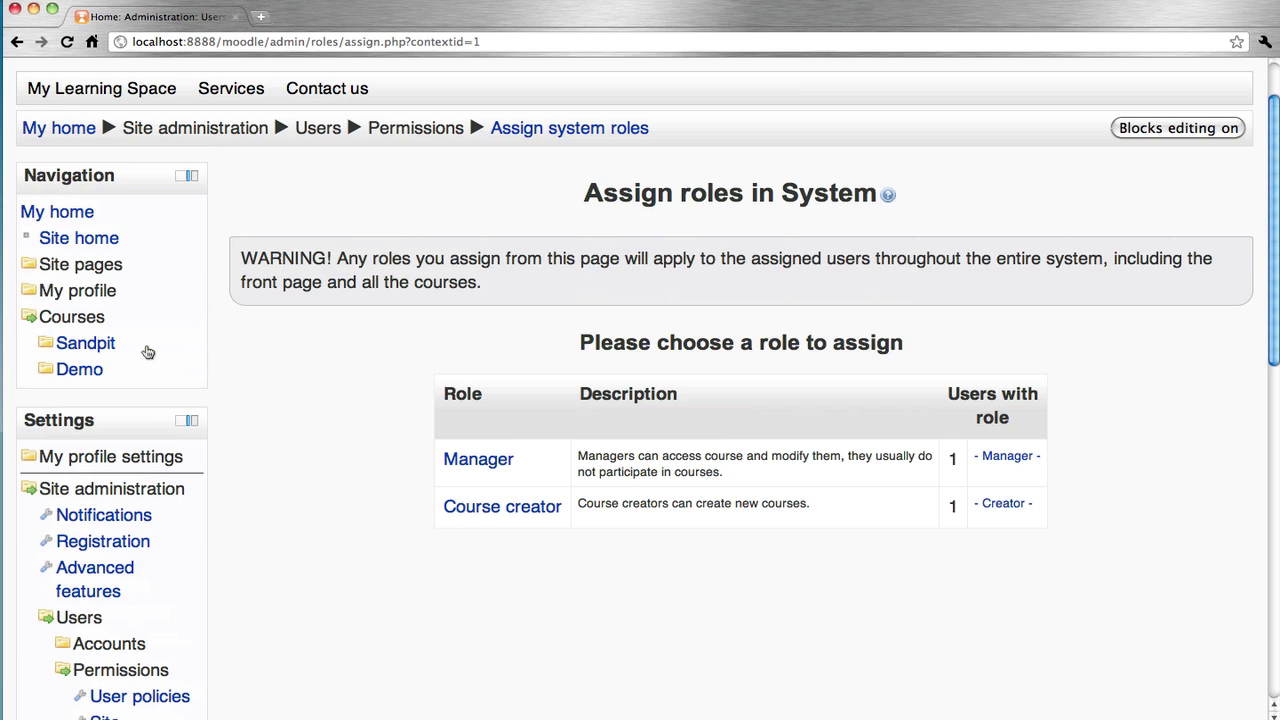
Step: Go to the Sandpit course's Enrolled users page listing its six users
click(99, 347)
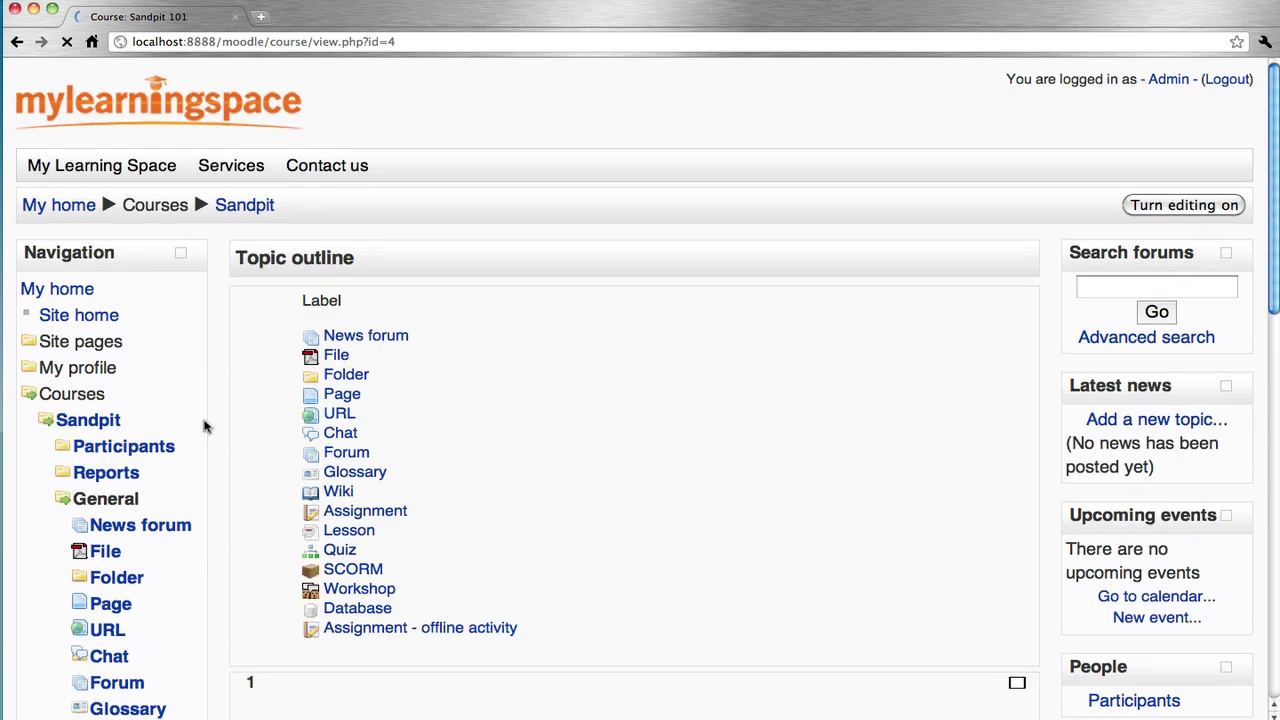
scroll(203, 427, down, 10)
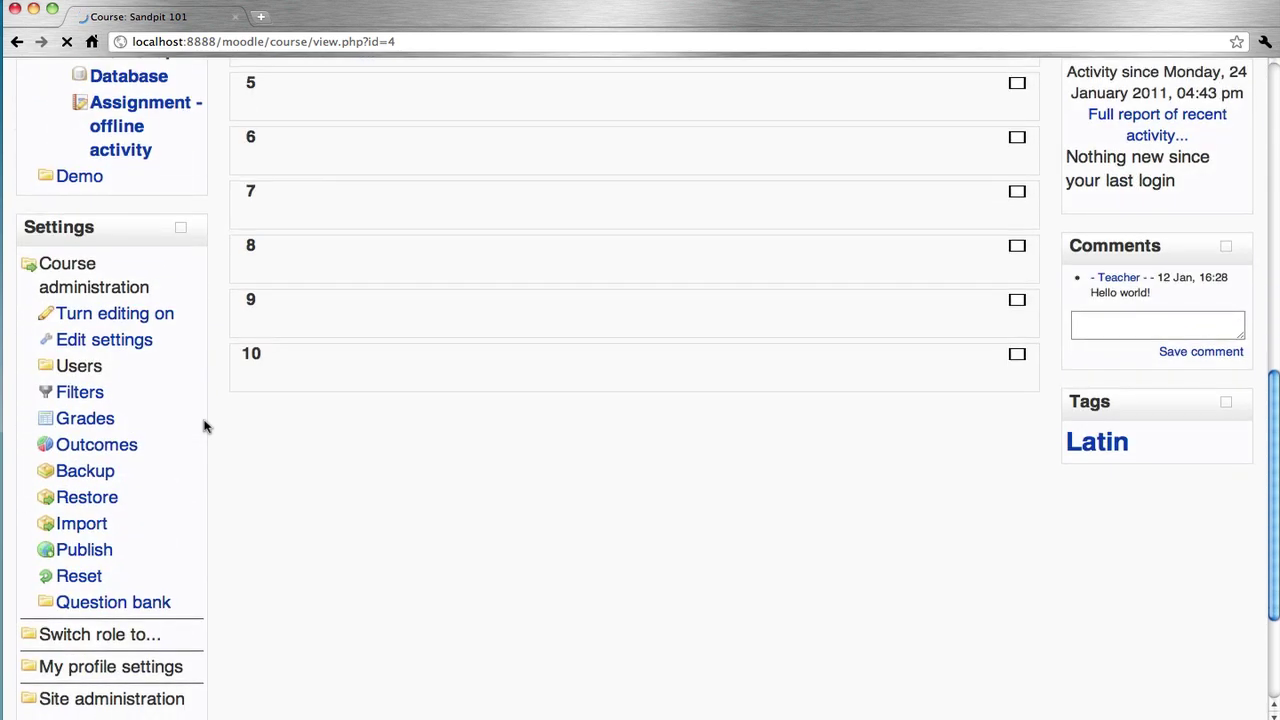
click(88, 368)
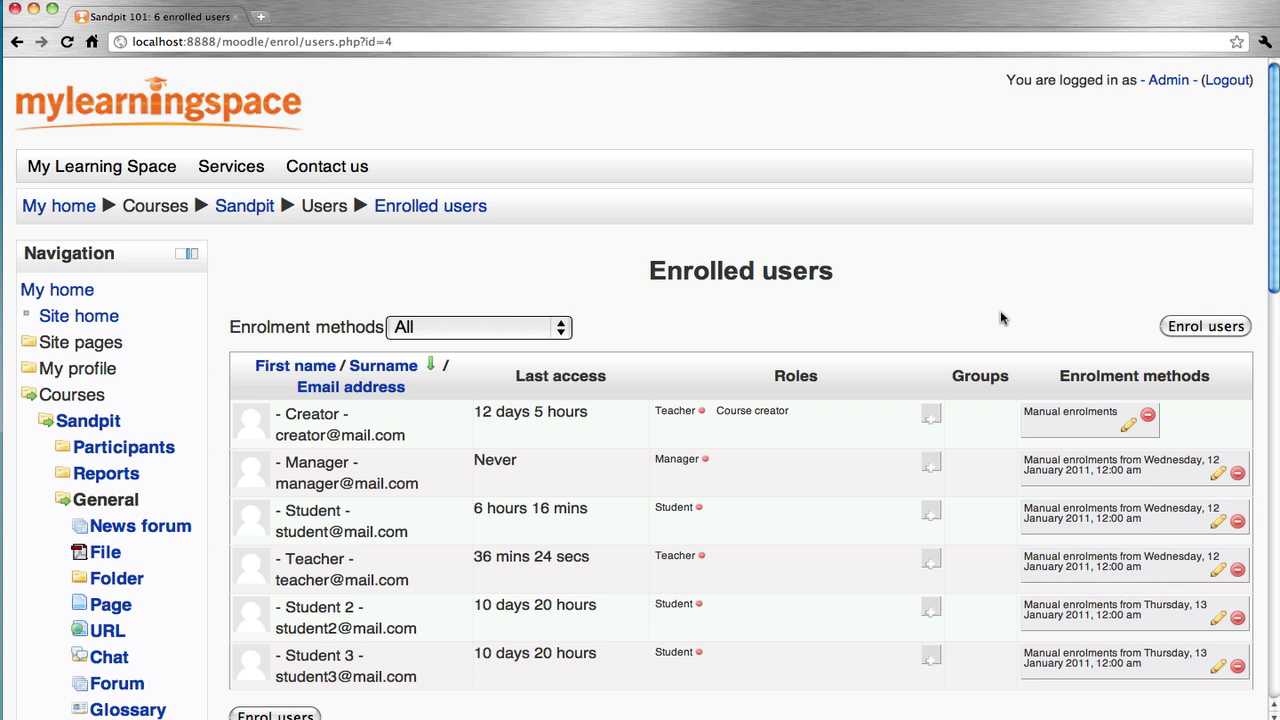
Step: Enrol Student 5 with the Student role through the Enrol users dialog, then close it
double_click(791, 377)
click(916, 319)
click(1205, 327)
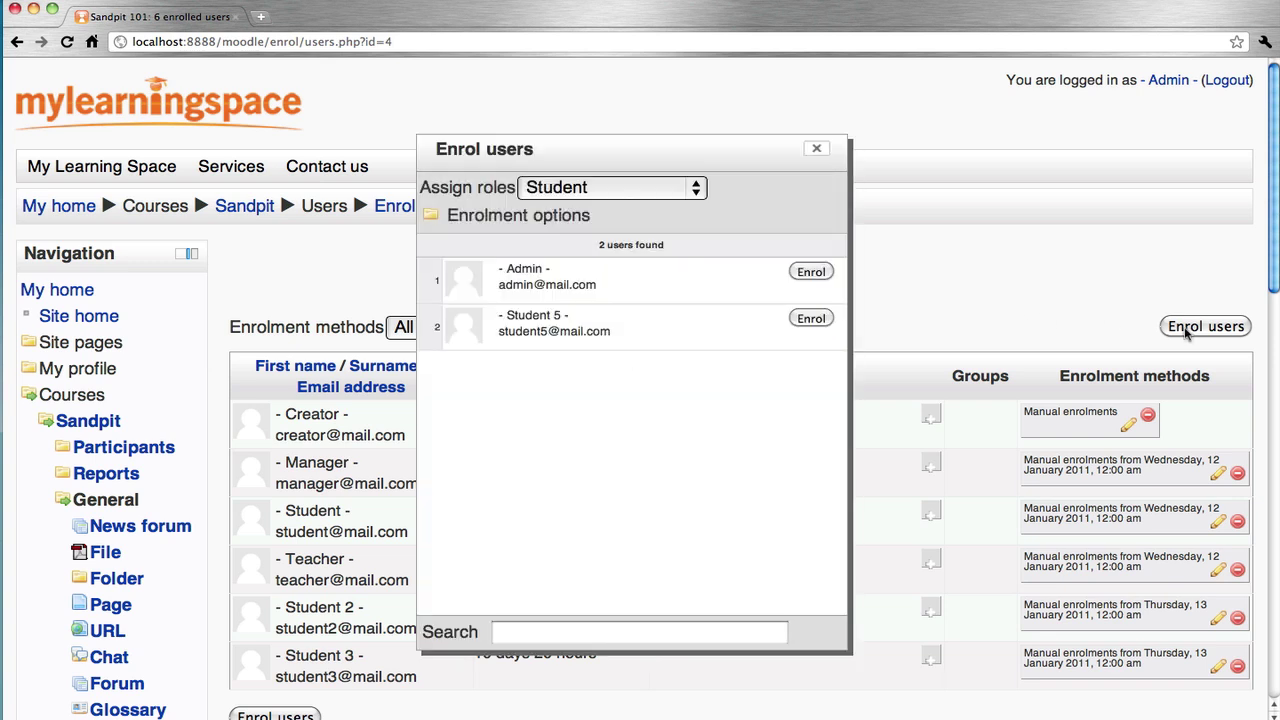
click(695, 190)
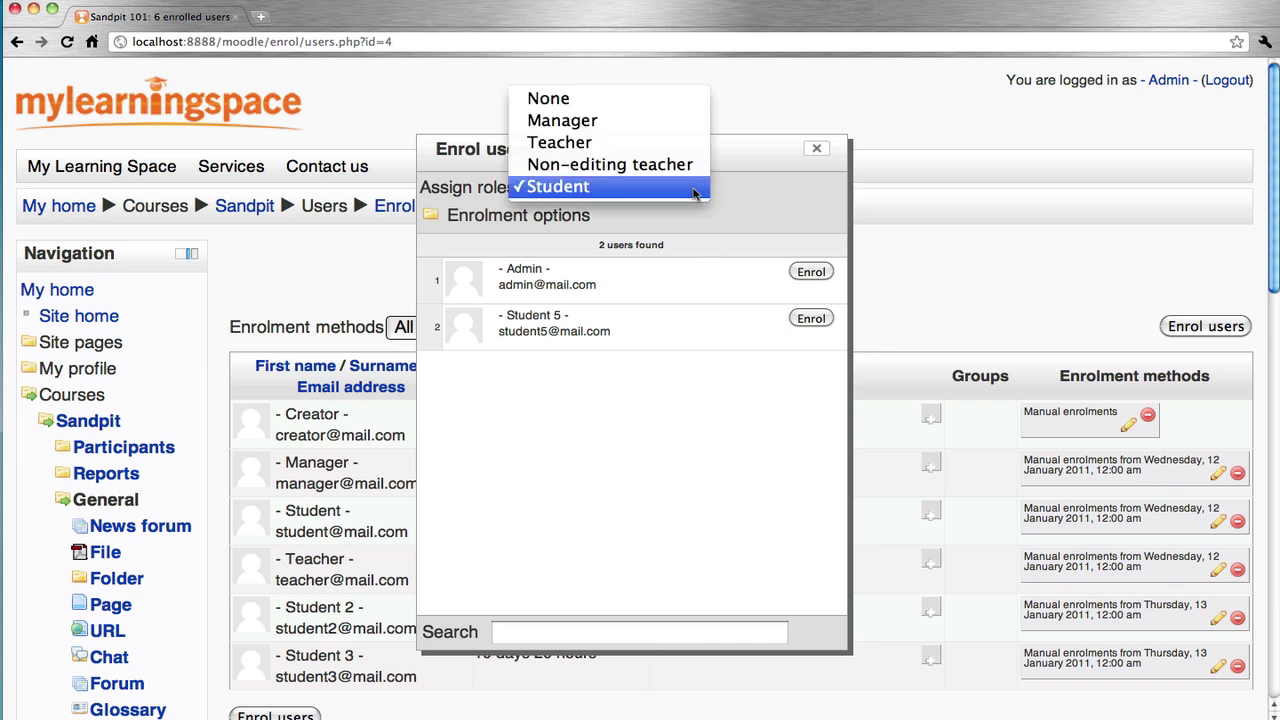
click(769, 193)
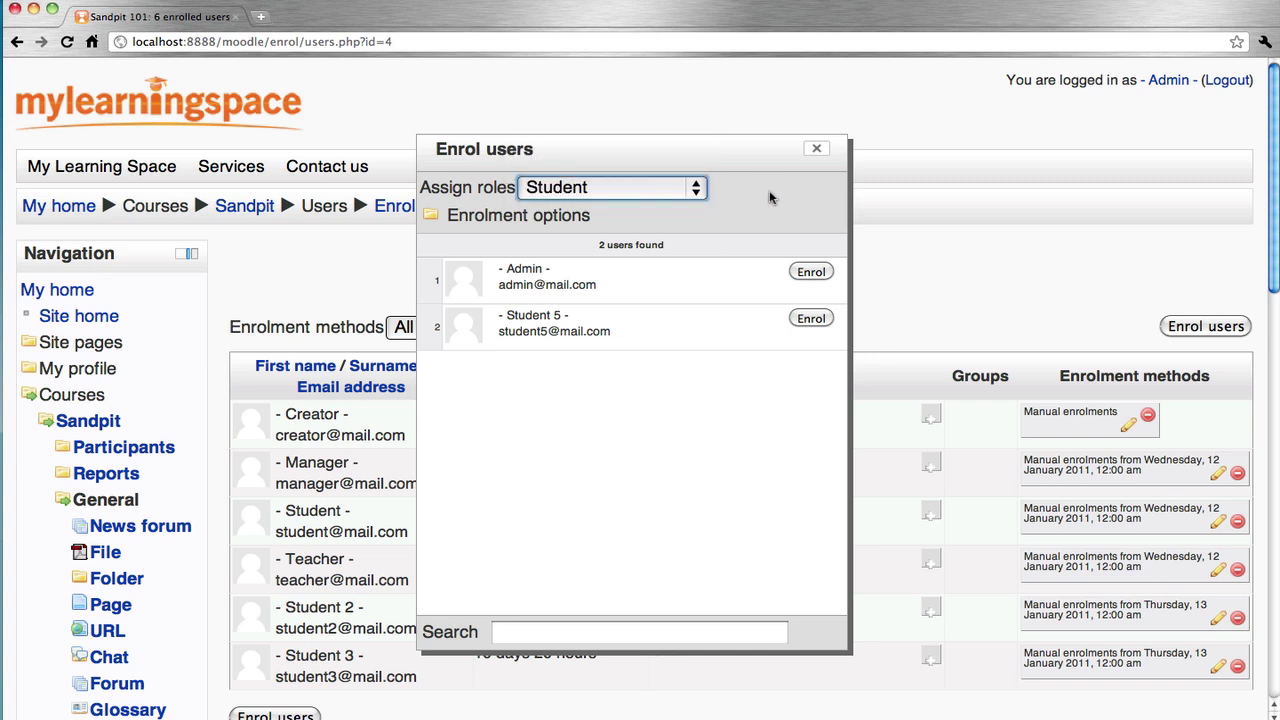
click(811, 320)
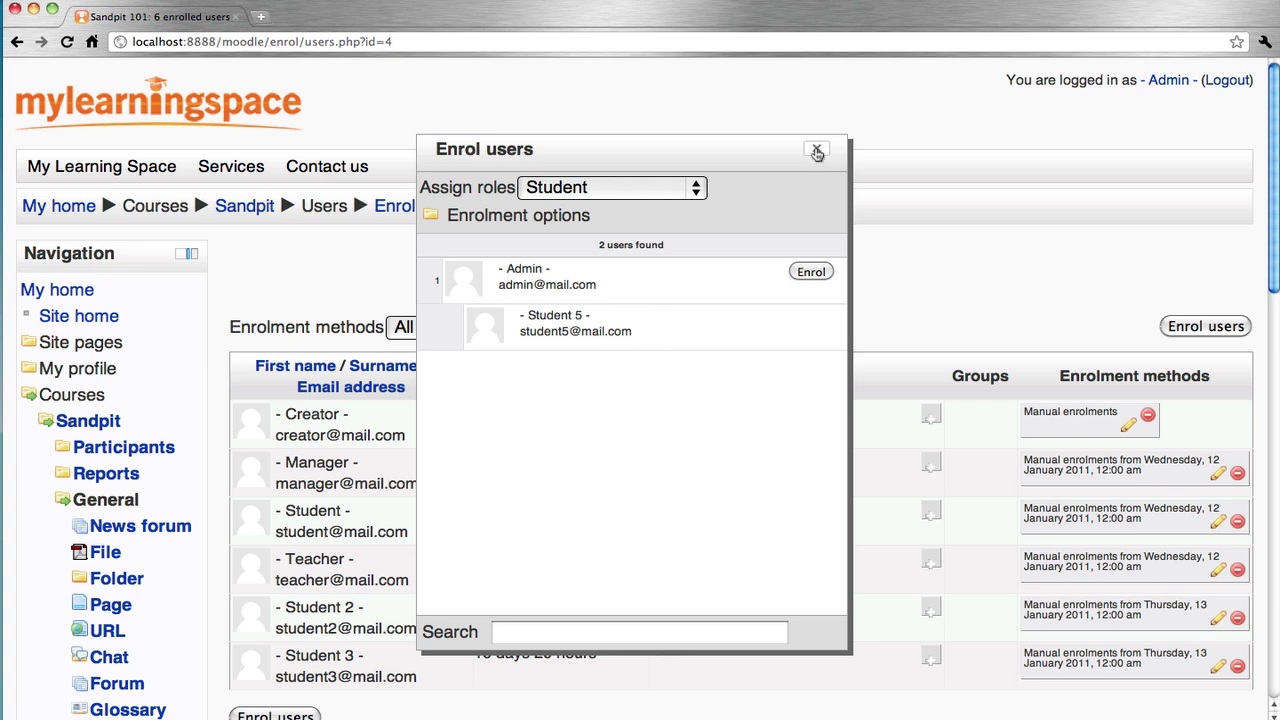
click(817, 152)
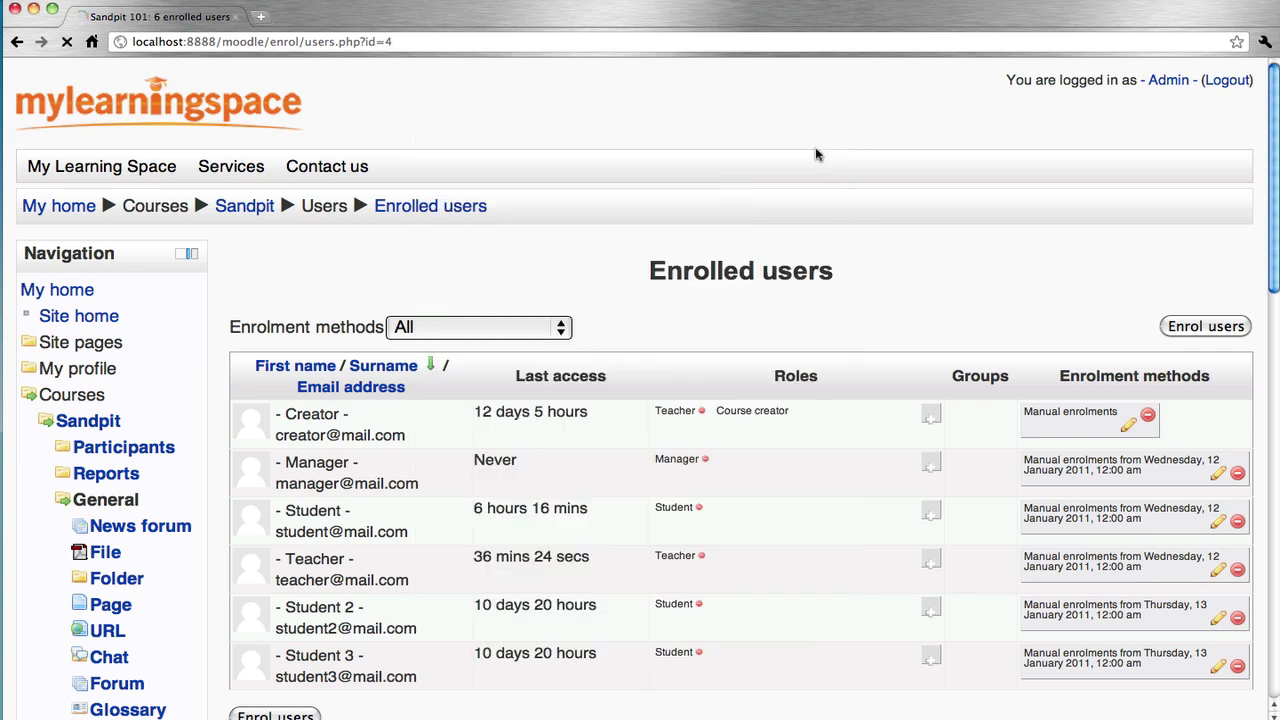